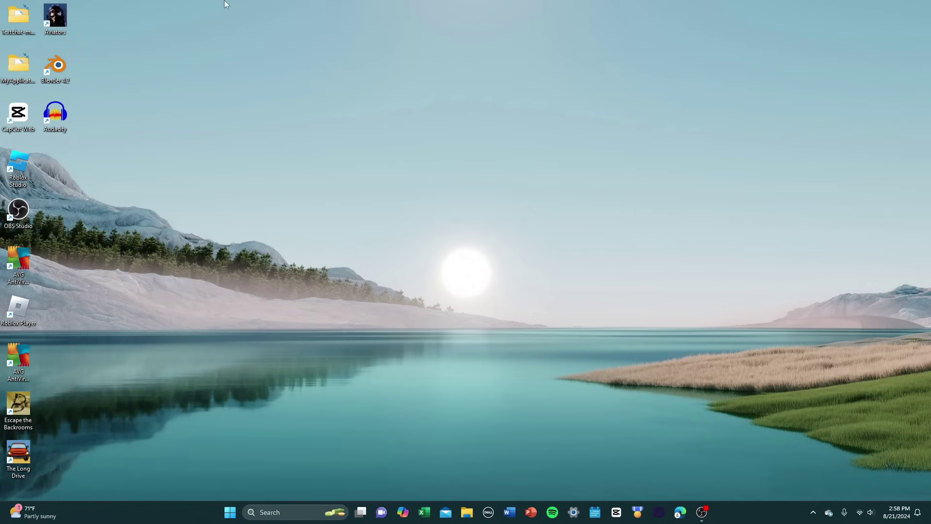
# Launch Blender 4.2 and dismiss the splash screen to reach the default cube scene
pyautogui.doubleClick(55, 67)
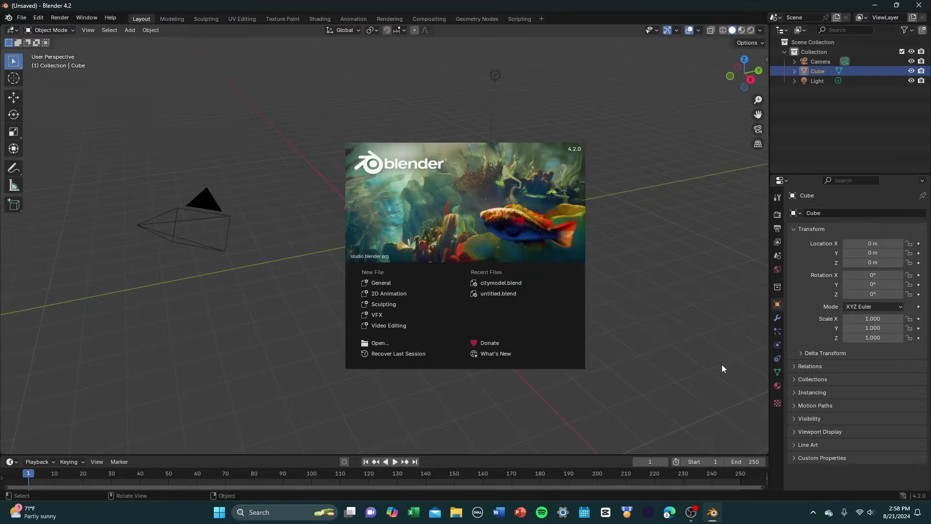
pyautogui.click(647, 251)
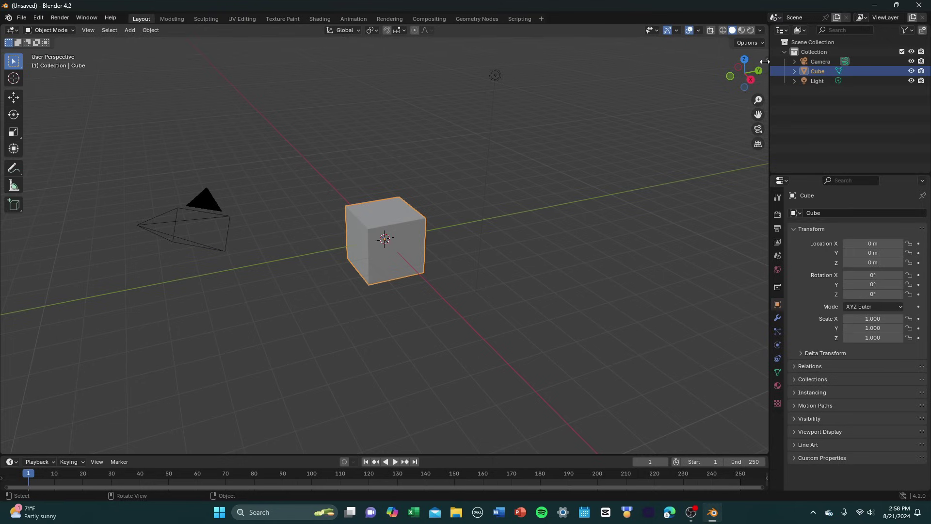
# Reveal the viewport sidebar and show the Blosm add-on's import panel
pyautogui.moveTo(757, 60); pyautogui.dragTo(717, 77)
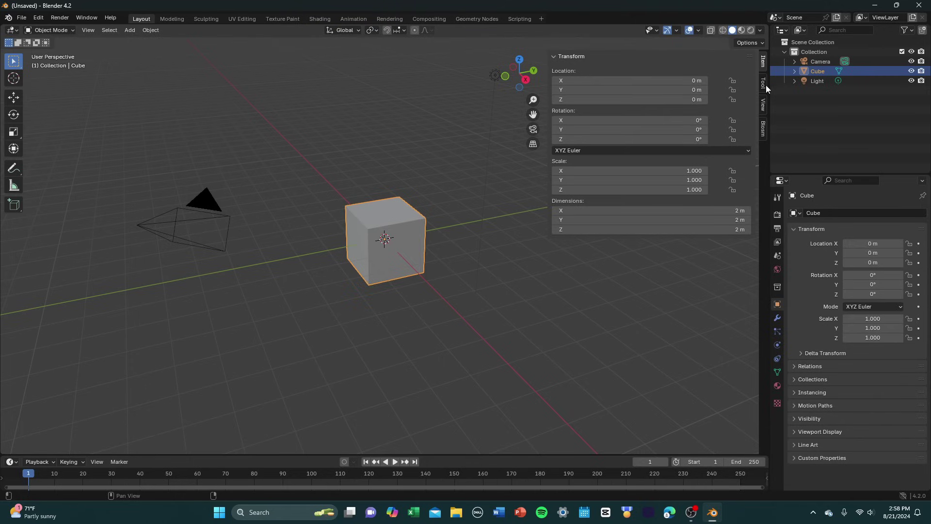
pyautogui.click(764, 131)
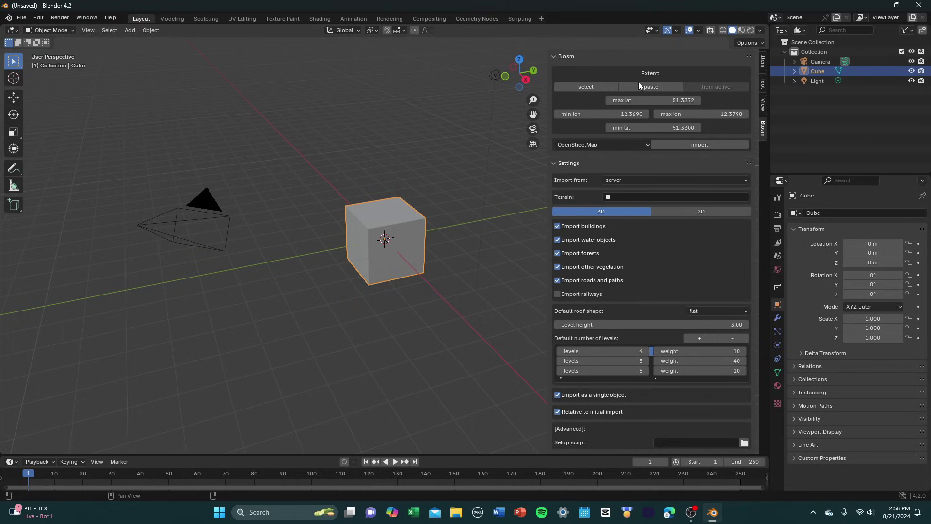
# Open Blosm's web map page and pan from the world view toward North America
pyautogui.click(586, 90)
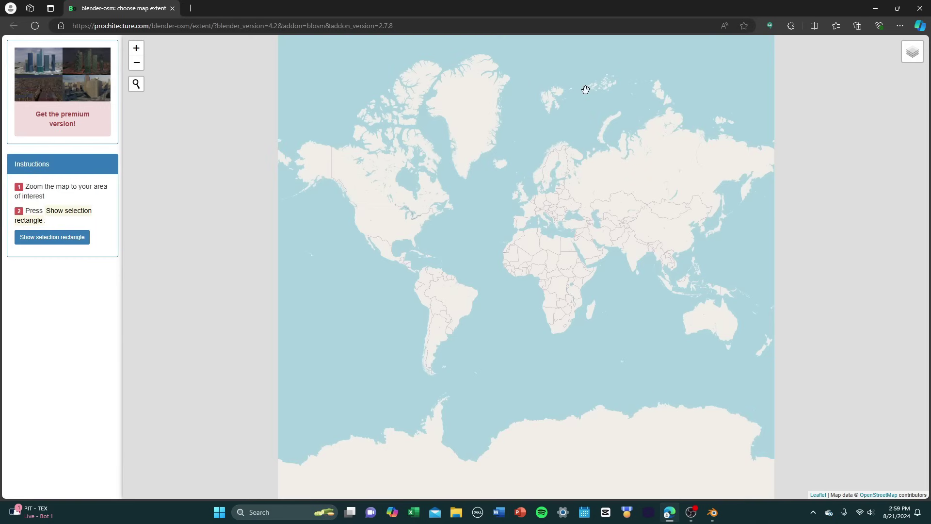
pyautogui.scroll(2, 540, 250)
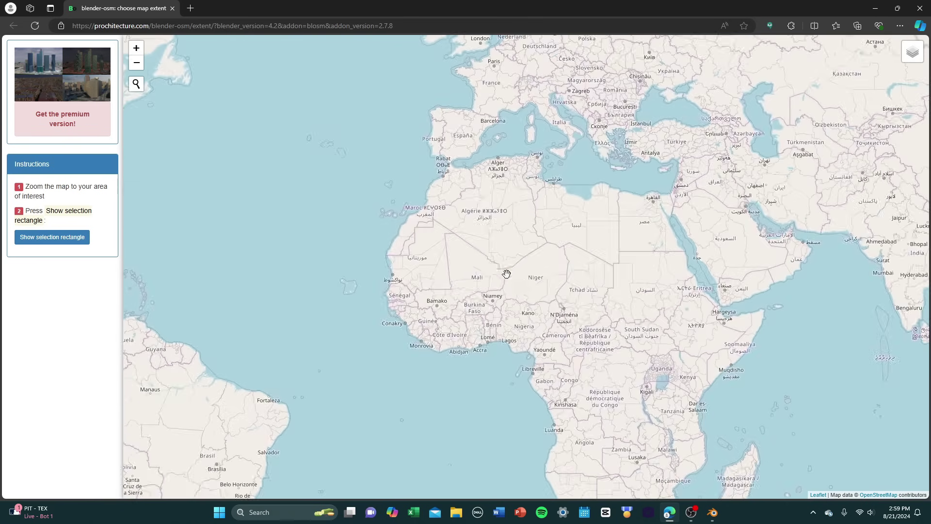
pyautogui.moveTo(506, 273); pyautogui.dragTo(898, 352)
pyautogui.scroll(2, 548, 252)
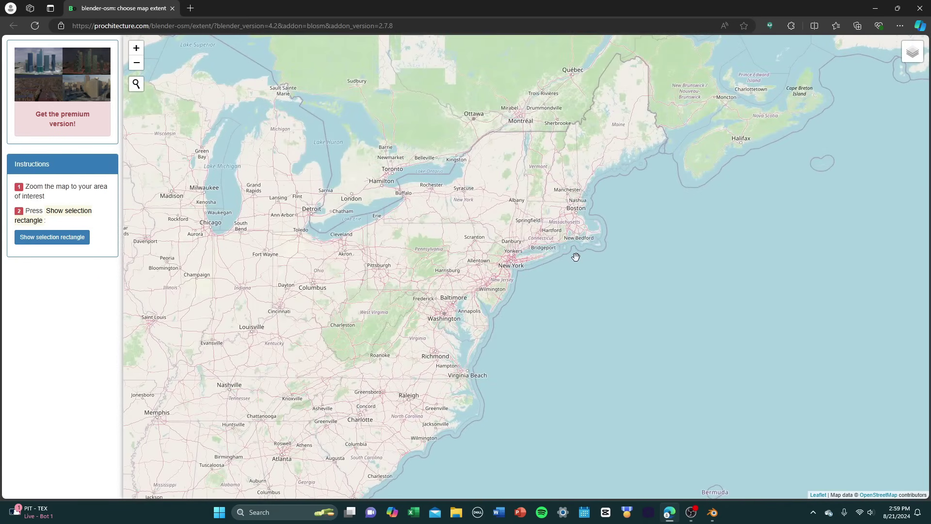
pyautogui.scroll(2, 576, 257)
pyautogui.scroll(1, 503, 228)
# Zoom the map in on New York and centre it on Lower Manhattan near City Hall
pyautogui.moveTo(503, 228); pyautogui.dragTo(533, 243)
pyautogui.scroll(1, 420, 228)
pyautogui.scroll(2, 533, 252)
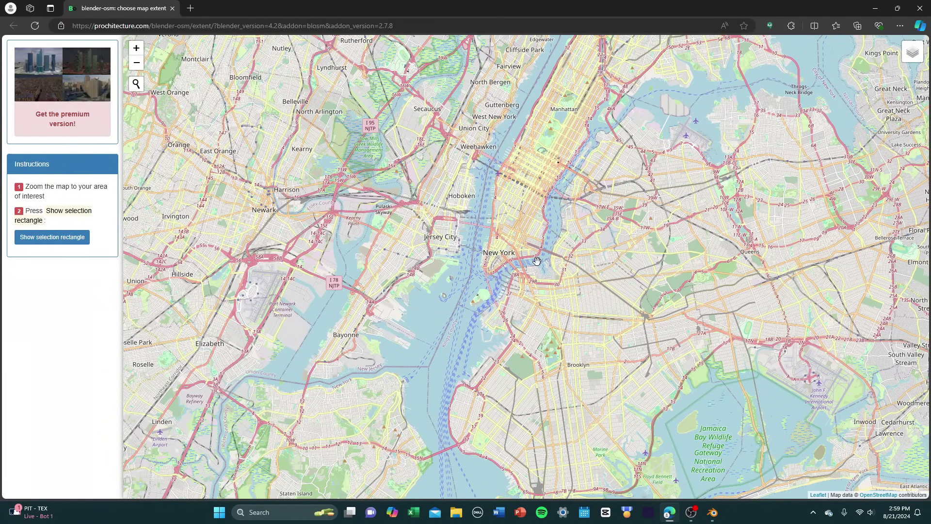
pyautogui.scroll(1, 490, 246)
pyautogui.scroll(2, 503, 234)
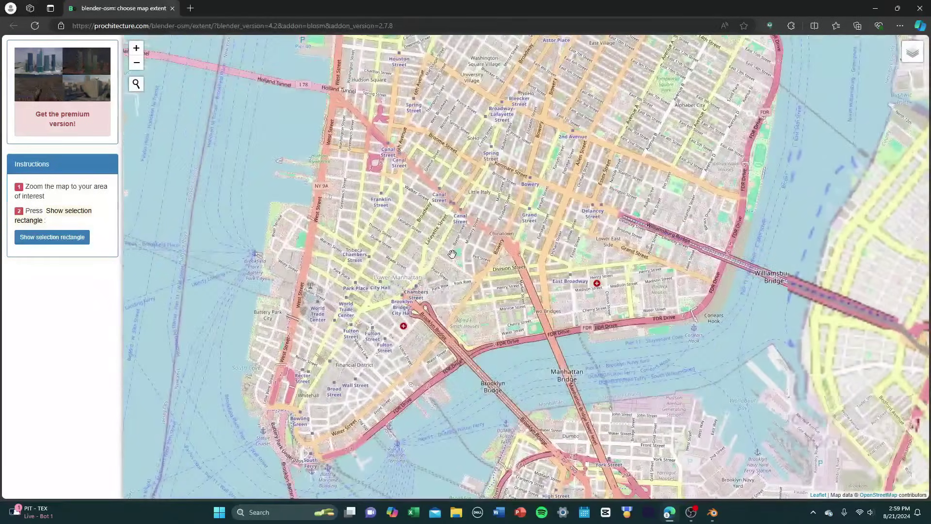
pyautogui.moveTo(459, 250); pyautogui.dragTo(577, 261)
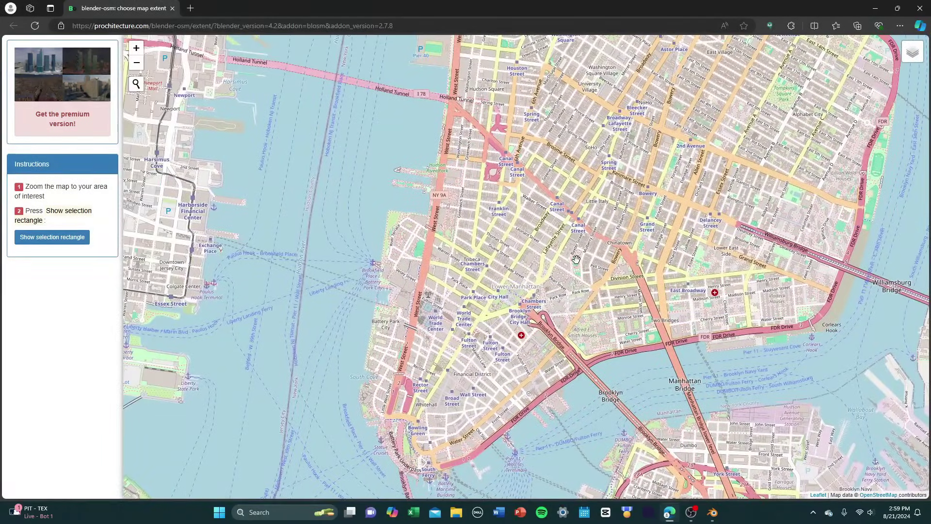
pyautogui.scroll(1, 577, 291)
pyautogui.scroll(1, 582, 294)
pyautogui.moveTo(582, 295); pyautogui.dragTo(705, 247)
pyautogui.scroll(-1, 490, 241)
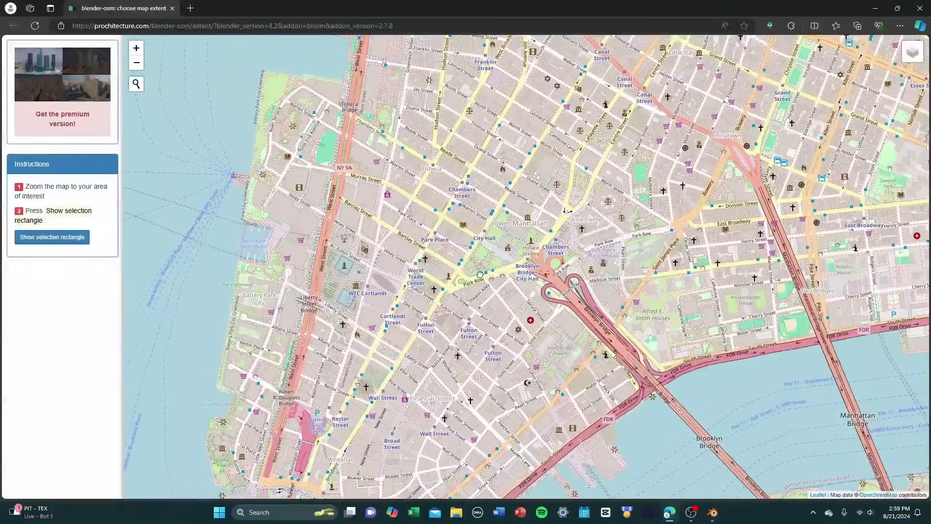
# Select a 0.8 x 0.9 km area over the Financial District and copy its coordinates
pyautogui.click(83, 240)
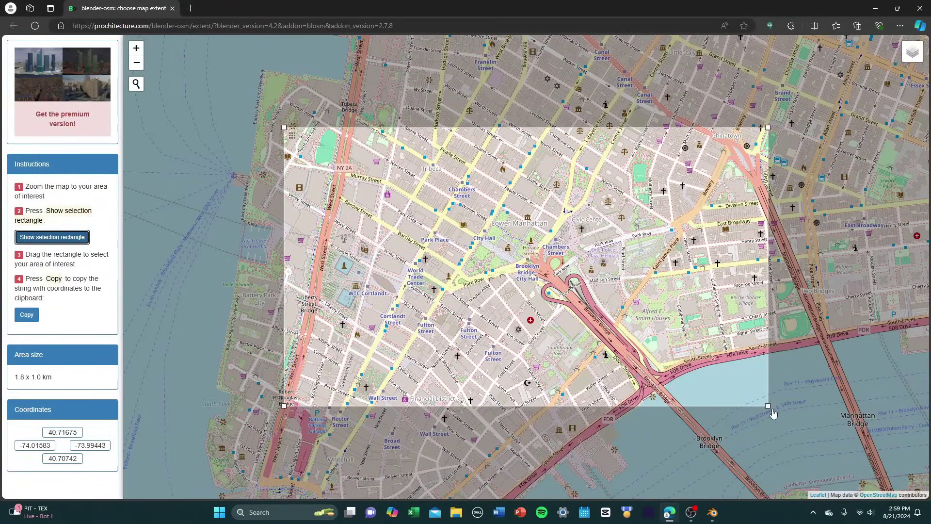
pyautogui.moveTo(769, 406); pyautogui.dragTo(547, 439)
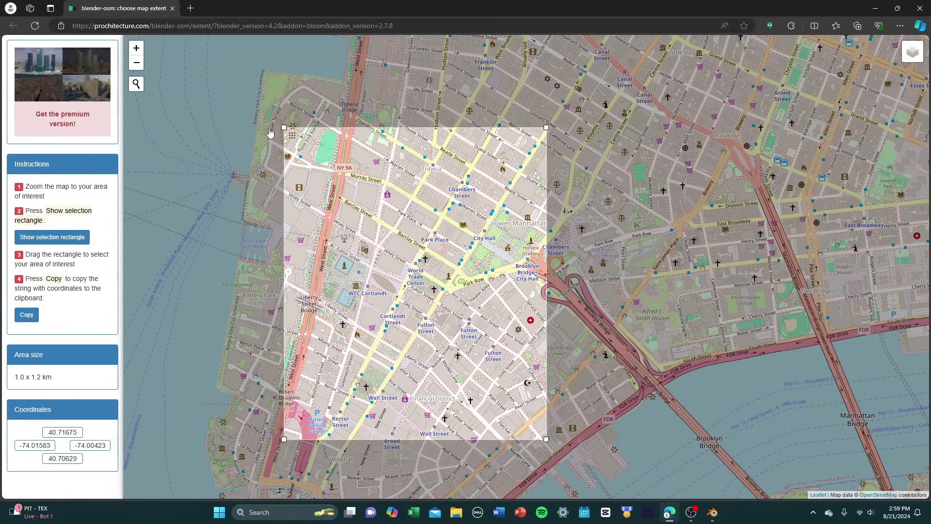
pyautogui.moveTo(284, 127); pyautogui.dragTo(306, 170)
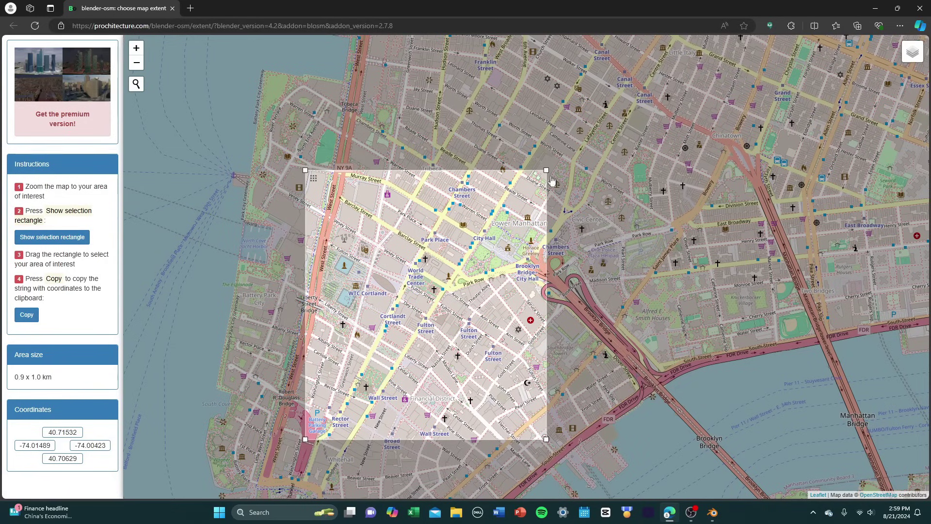
pyautogui.moveTo(547, 169); pyautogui.dragTo(513, 224)
pyautogui.moveTo(581, 429); pyautogui.dragTo(652, 346)
pyautogui.moveTo(584, 357); pyautogui.dragTo(595, 381)
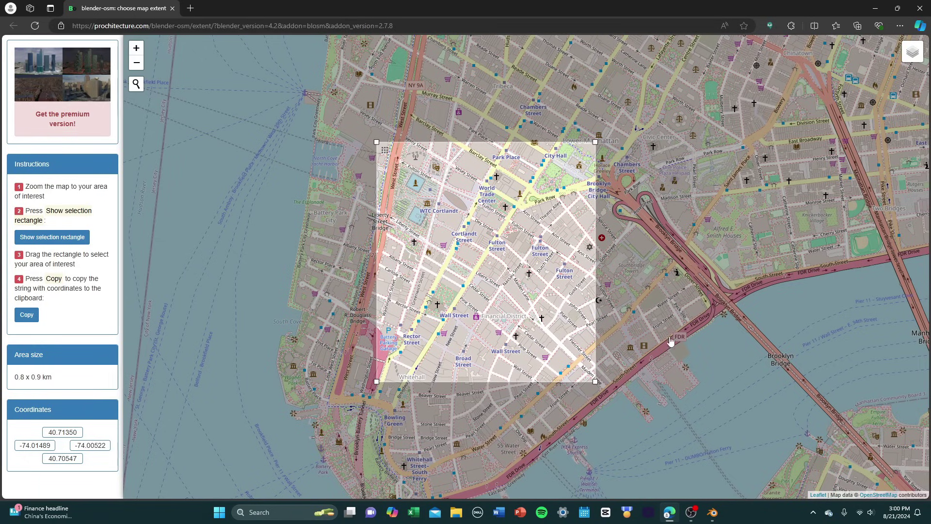
pyautogui.click(27, 315)
# Back in Blender, paste the Lower Manhattan coordinates into Blosm's import extent
pyautogui.click(875, 8)
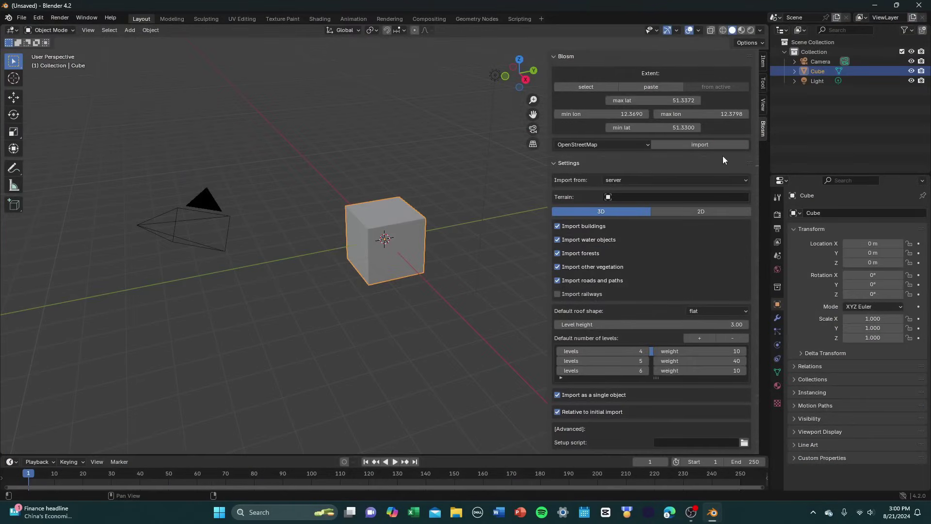
pyautogui.click(658, 89)
# Exclude water objects and forests from the import, keeping OpenStreetMap as the data source
pyautogui.click(589, 241)
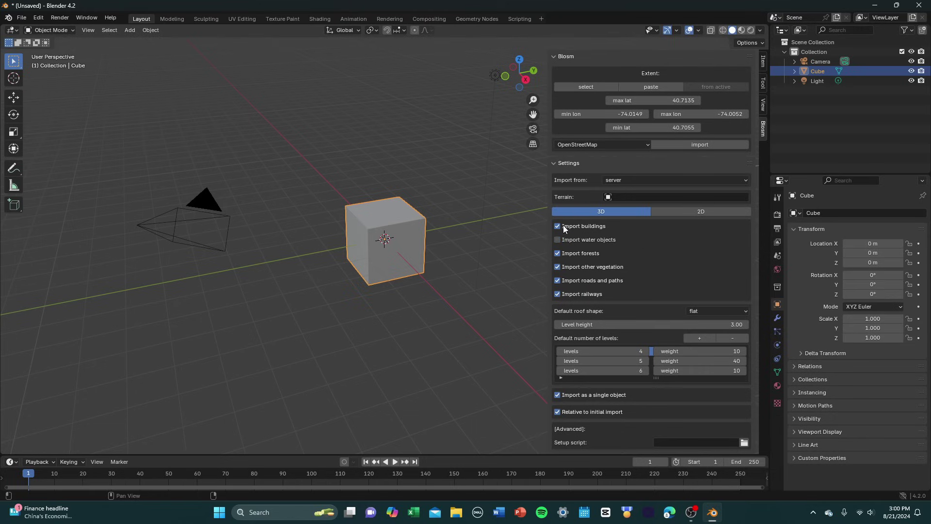
pyautogui.click(570, 254)
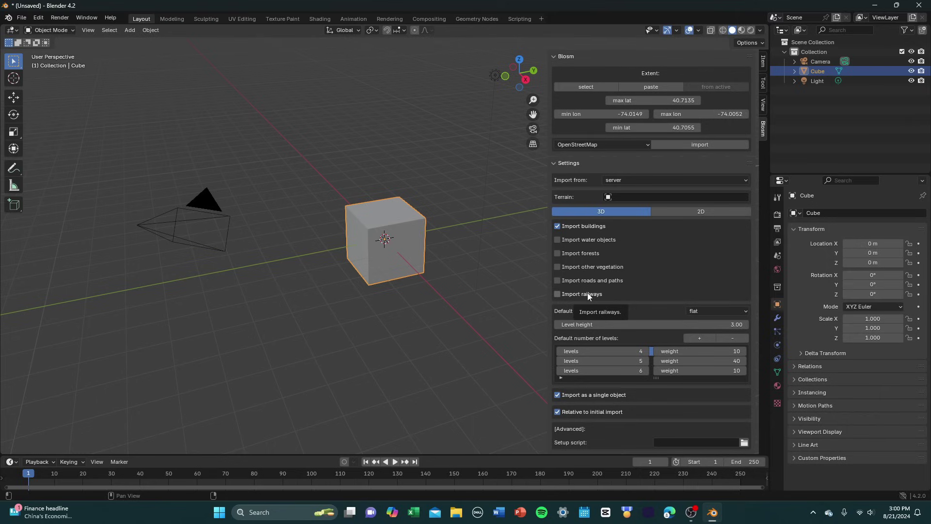
pyautogui.click(626, 146)
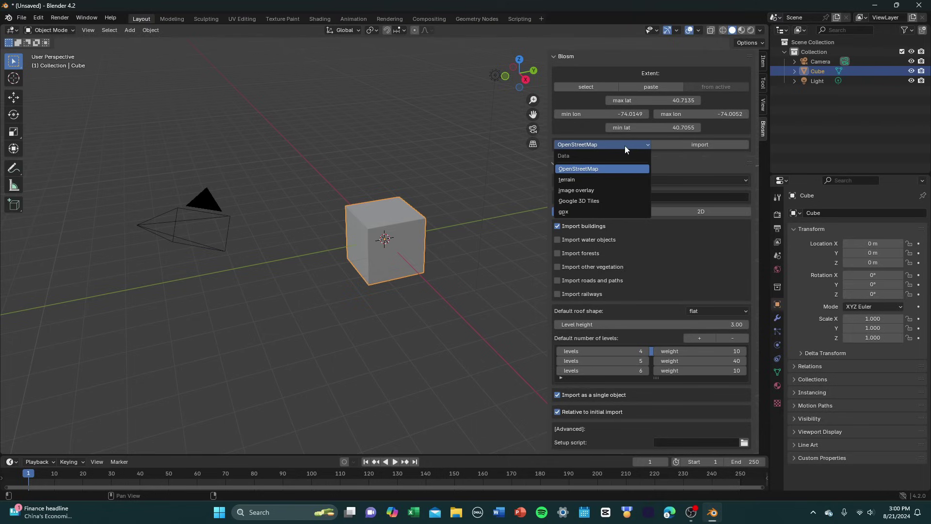
pyautogui.click(575, 170)
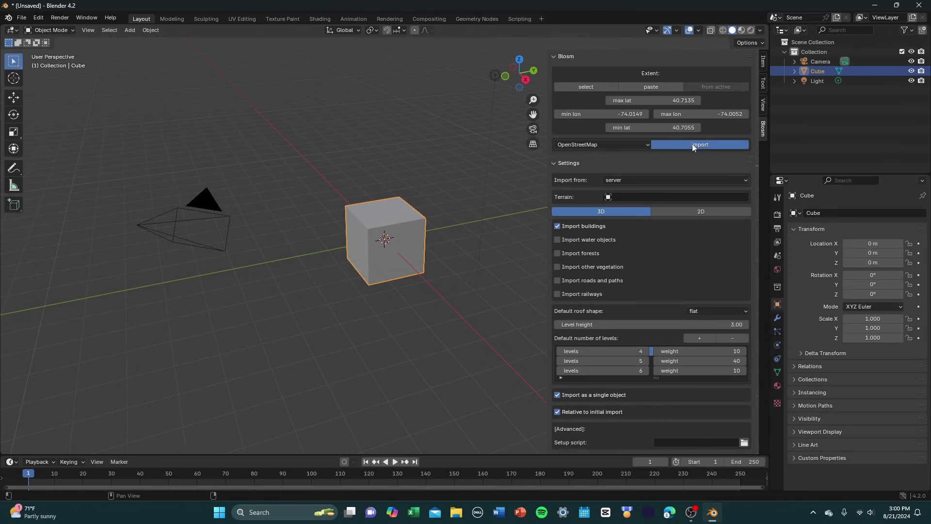
# Zoom out and orbit to look down over the imported Manhattan city blocks
pyautogui.scroll(-10, 312, 233)
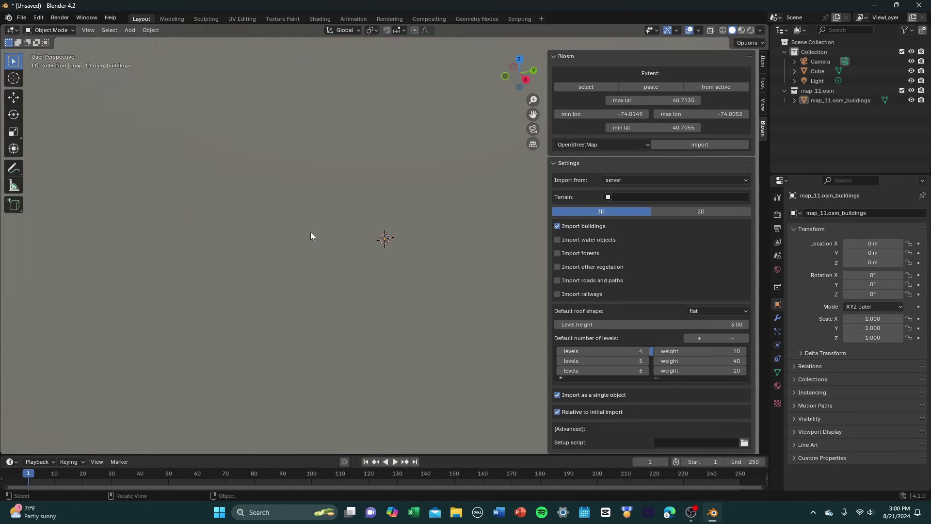
pyautogui.scroll(-5, 379, 242)
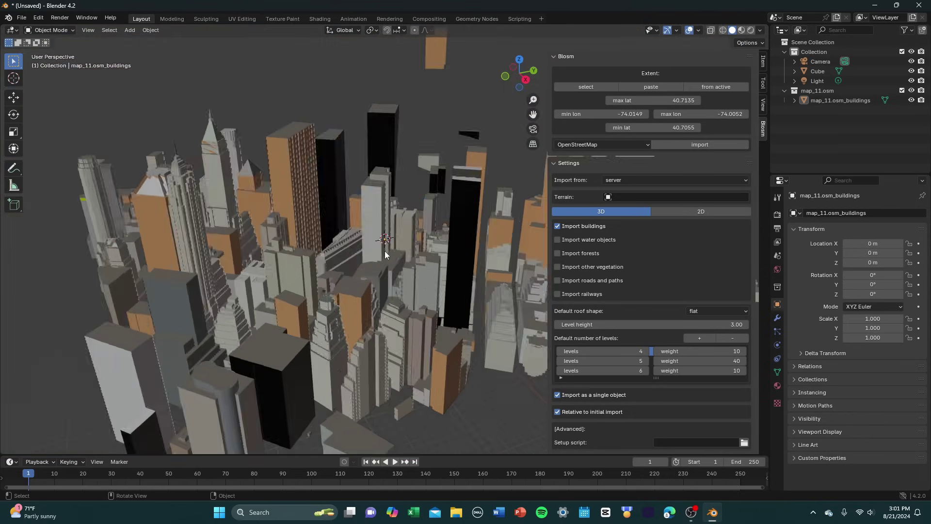
pyautogui.moveTo(379, 243); pyautogui.dragTo(485, 218, button='middle')
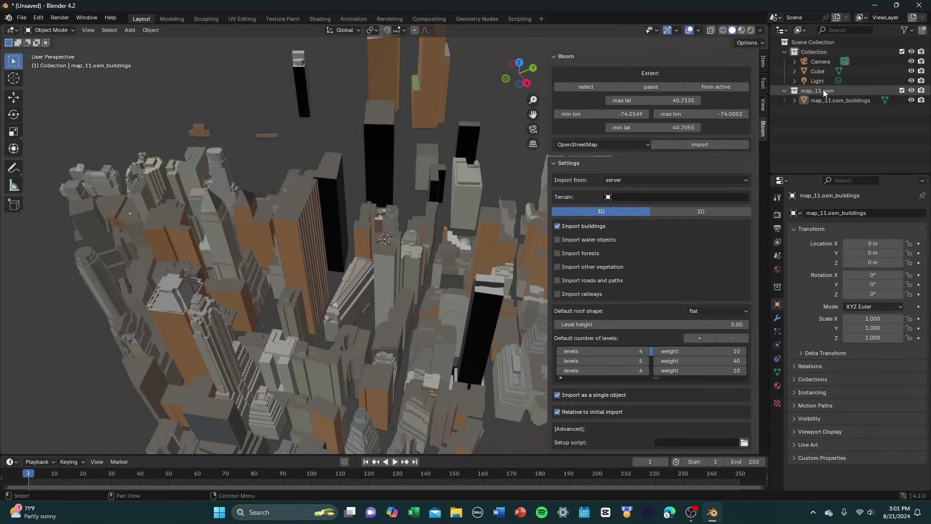
# Set the viewport's View clip end to 100000 m
pyautogui.click(763, 105)
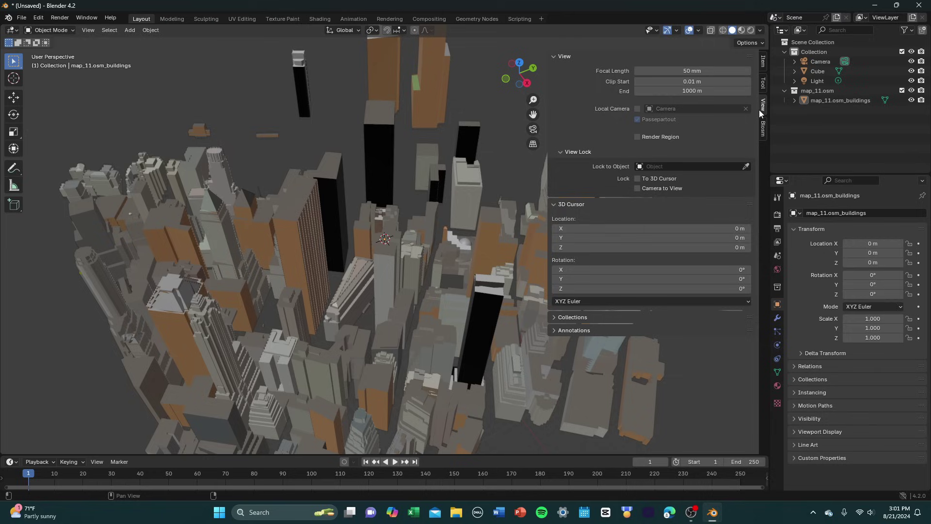
pyautogui.click(688, 90)
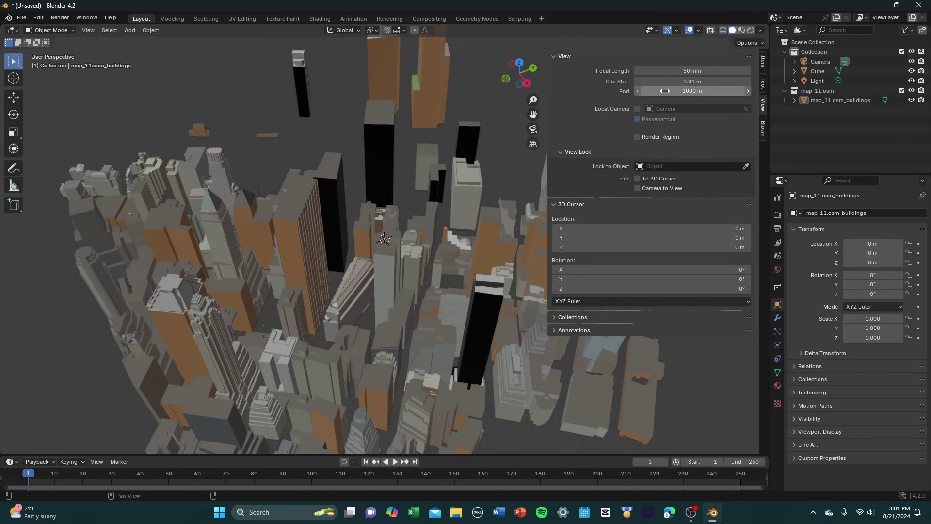
pyautogui.click(648, 91)
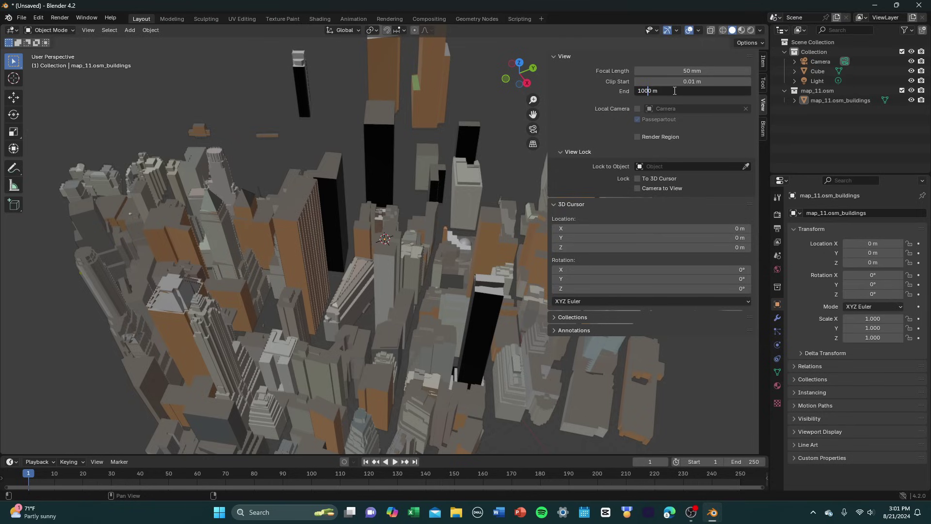
pyautogui.write('00')
pyautogui.press('Return')
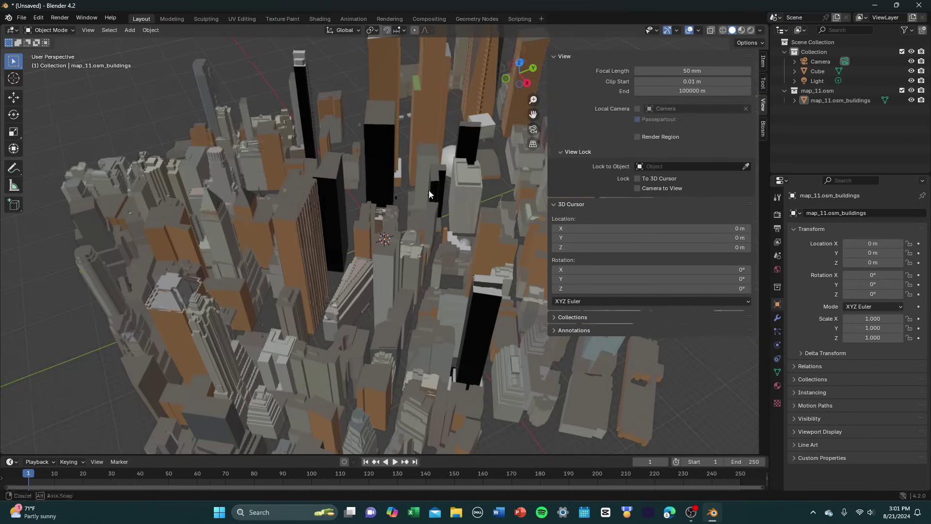
# Narrow the sidebar to enlarge the 3D view and orbit to a lower angle on the city
pyautogui.moveTo(429, 190); pyautogui.dragTo(427, 239, button='middle')
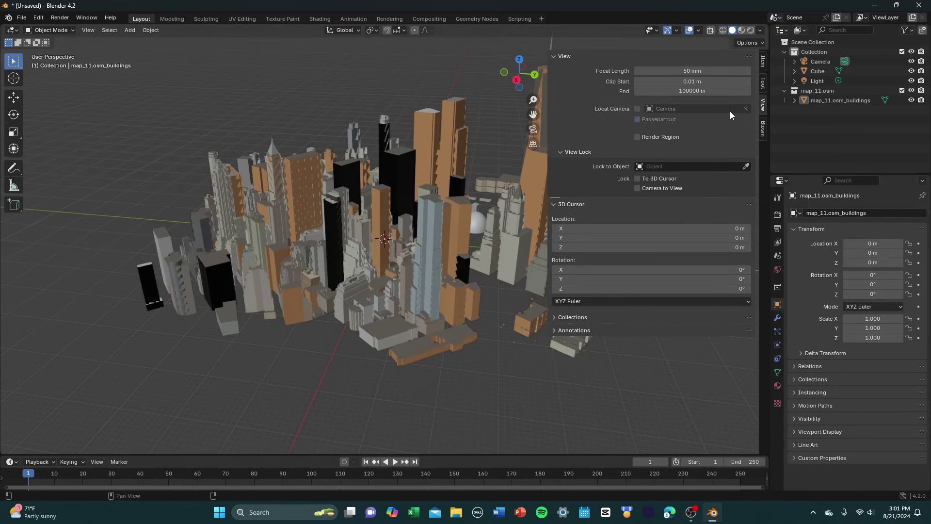
pyautogui.moveTo(549, 152); pyautogui.dragTo(672, 152)
pyautogui.moveTo(534, 164); pyautogui.dragTo(499, 257, button='middle')
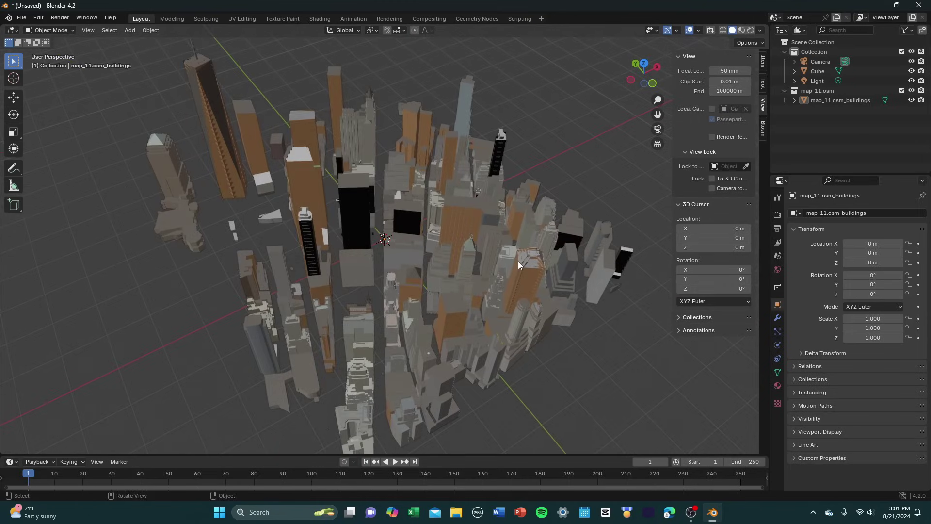
# Start a Wavefront OBJ export into Downloads with the file name untitled55.obj
pyautogui.click(21, 17)
pyautogui.click(23, 18)
pyautogui.moveTo(63, 165)
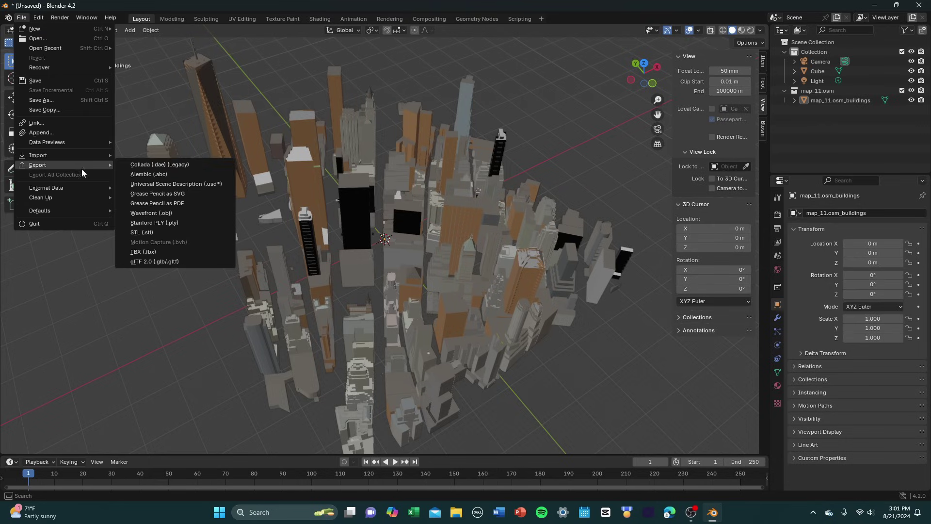
pyautogui.click(168, 214)
pyautogui.click(250, 192)
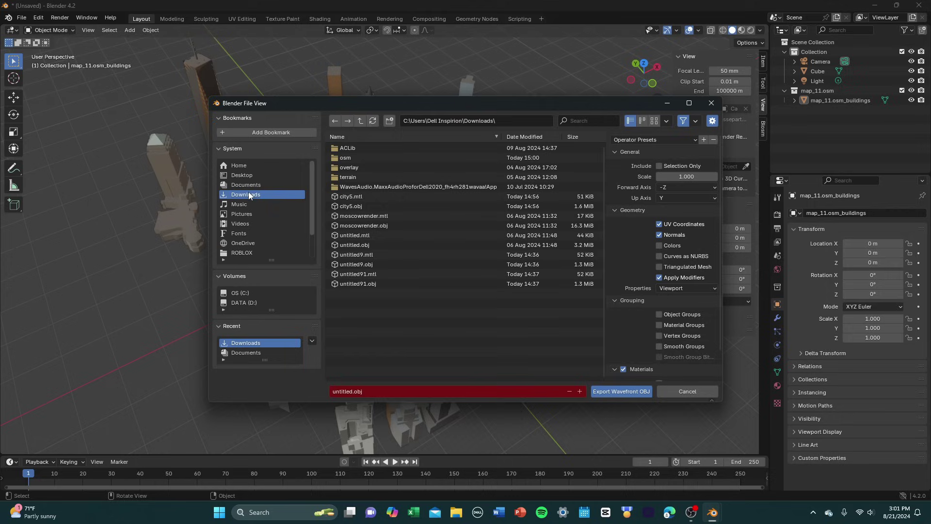
pyautogui.click(347, 391)
pyautogui.press('Right')
pyautogui.press('Right')
pyautogui.write('55')
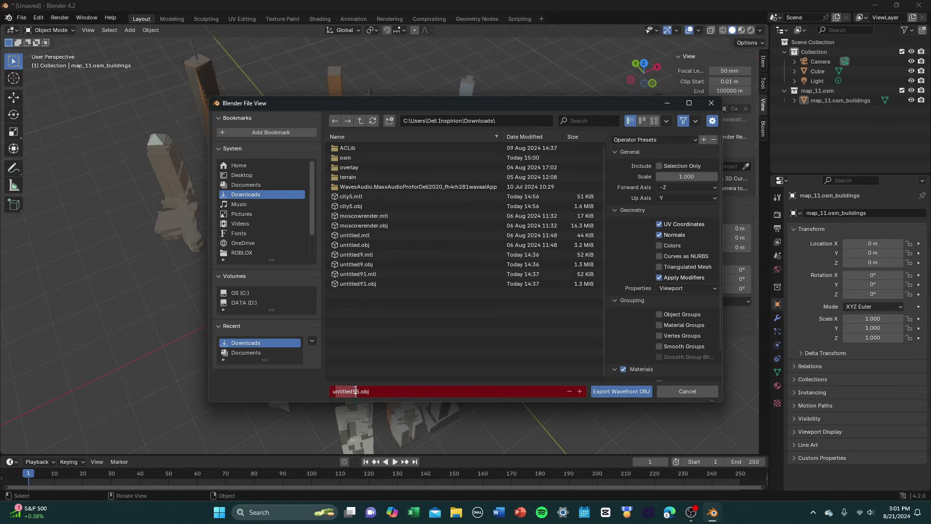
pyautogui.click(441, 392)
pyautogui.click(660, 241)
# Include object, material, vertex and smooth groups with bitflags, then export the OBJ
pyautogui.scroll(-2, 686, 289)
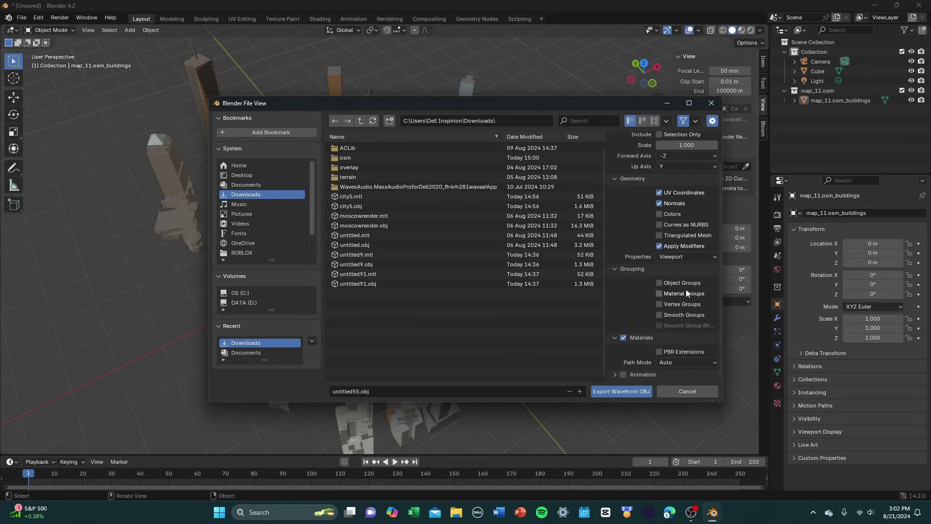
pyautogui.click(660, 283)
pyautogui.click(659, 295)
pyautogui.click(662, 305)
pyautogui.click(659, 315)
pyautogui.click(660, 325)
pyautogui.click(621, 392)
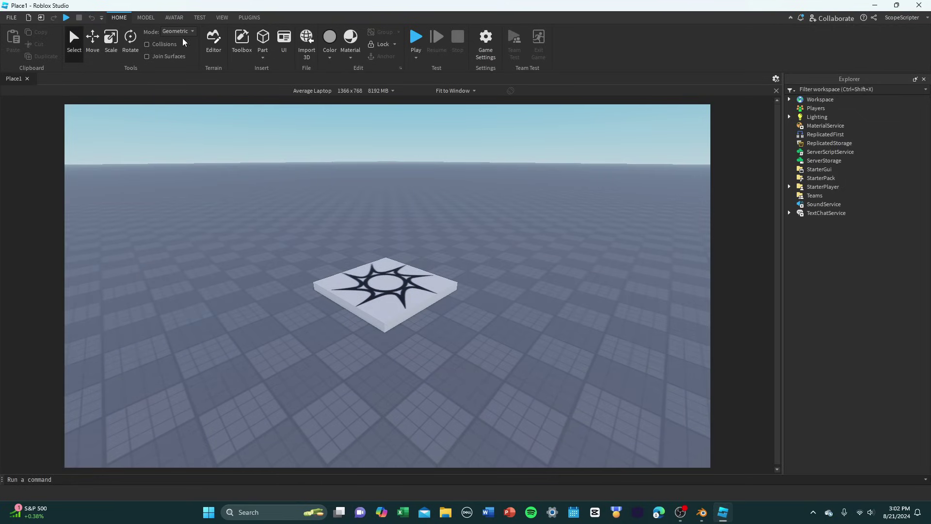
# Open untitled55.obj from Downloads through Import 3D, inspect the preview, and start importing it
pyautogui.click(307, 53)
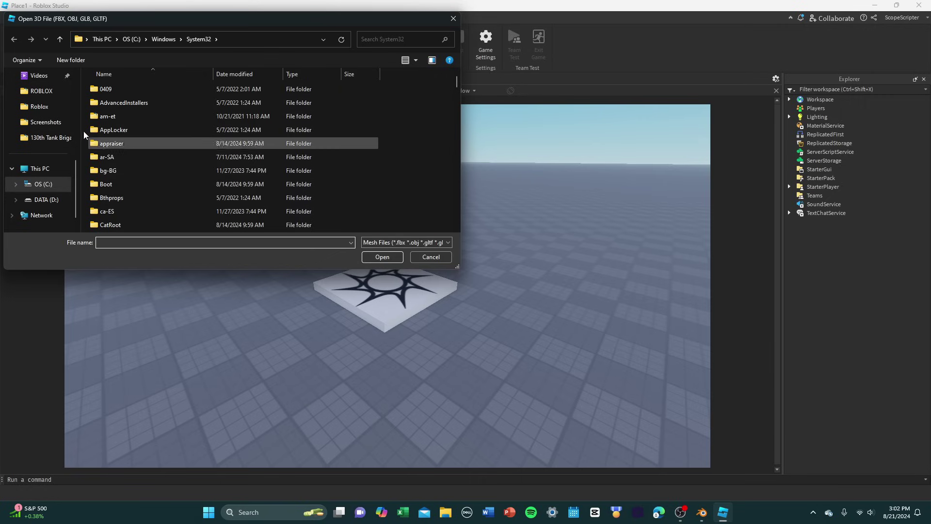
pyautogui.scroll(5, 41, 194)
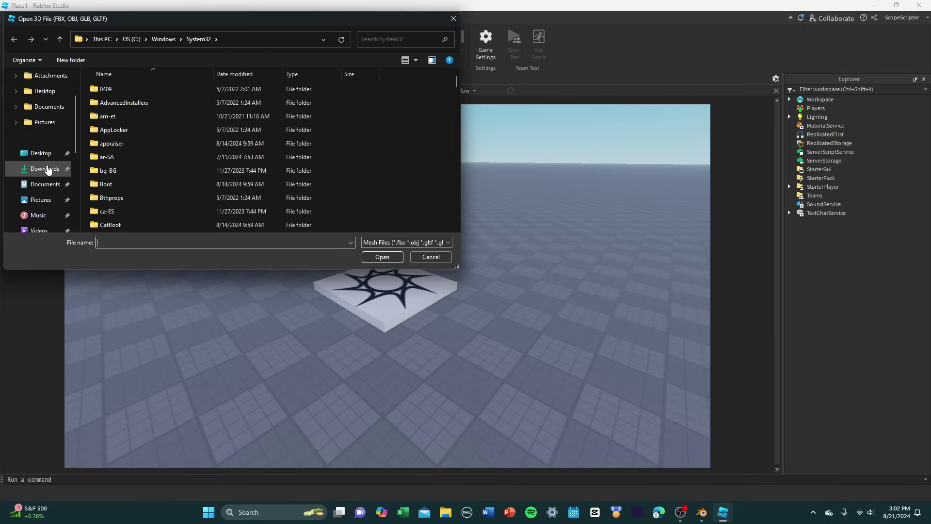
pyautogui.click(45, 168)
pyautogui.click(140, 103)
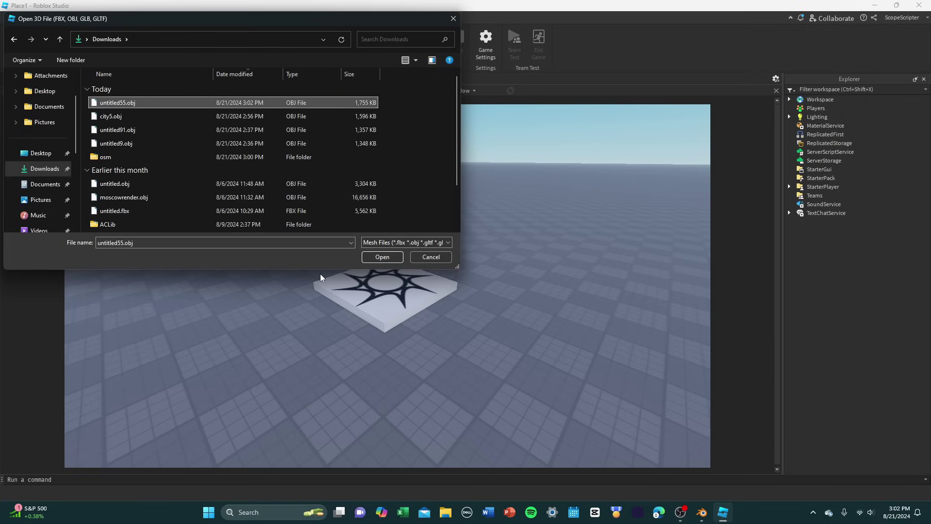
pyautogui.click(382, 257)
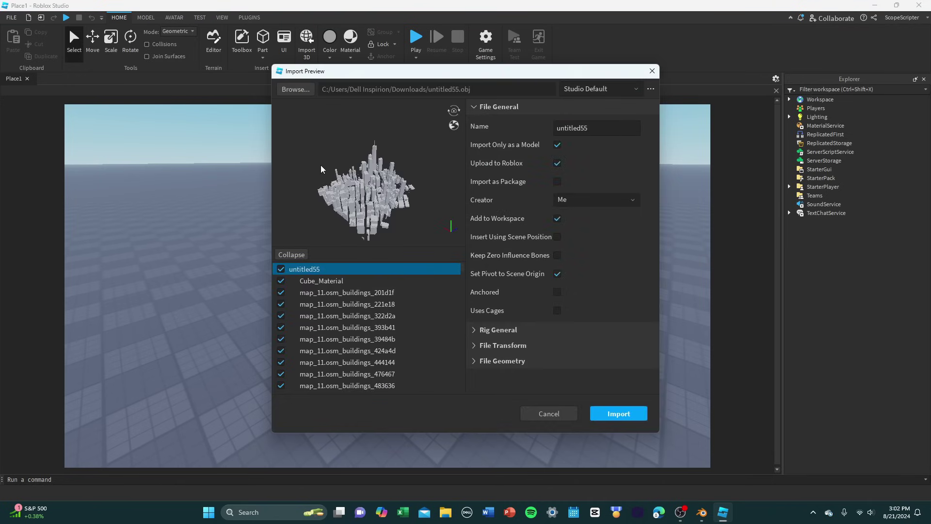
pyautogui.moveTo(403, 218); pyautogui.dragTo(390, 170)
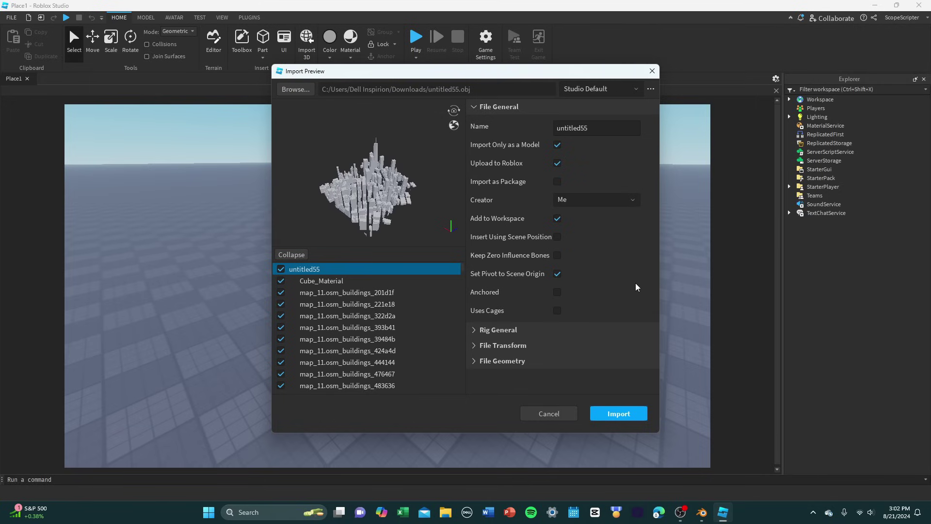
pyautogui.click(618, 414)
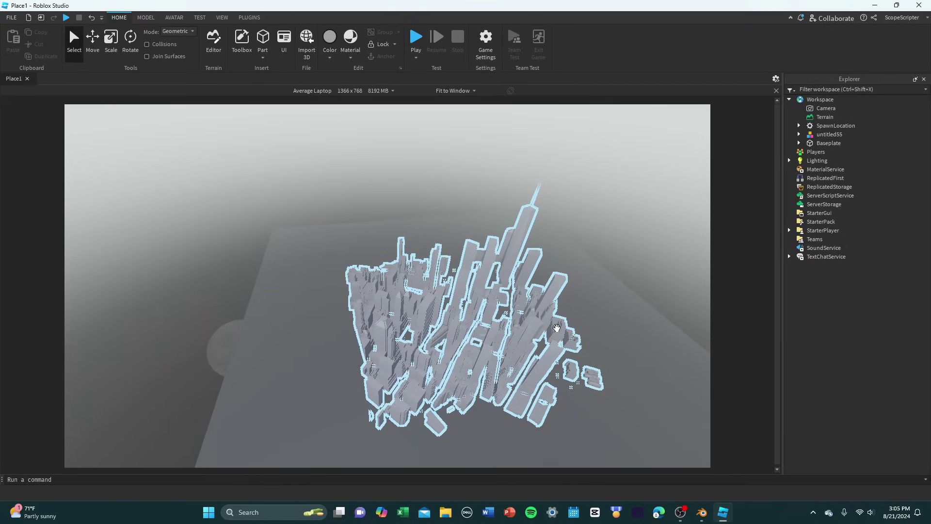
# Once the import finishes, deselect the untitled55 city model by clicking the empty baseplate
pyautogui.click(614, 350)
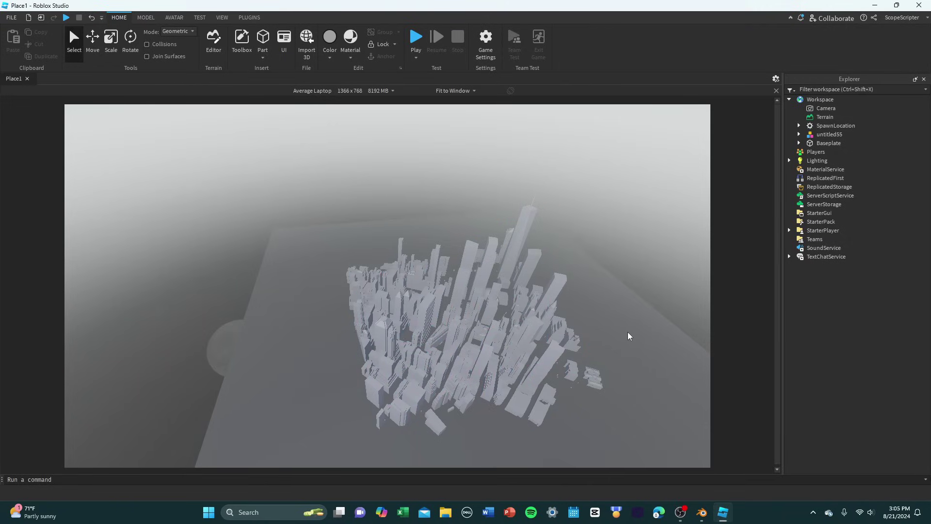
# Enlarge the untitled55 city model with the Scale tool (Ctrl+3), then deselect it
pyautogui.moveTo(628, 335); pyautogui.dragTo(584, 378, button='right')
pyautogui.click(439, 363)
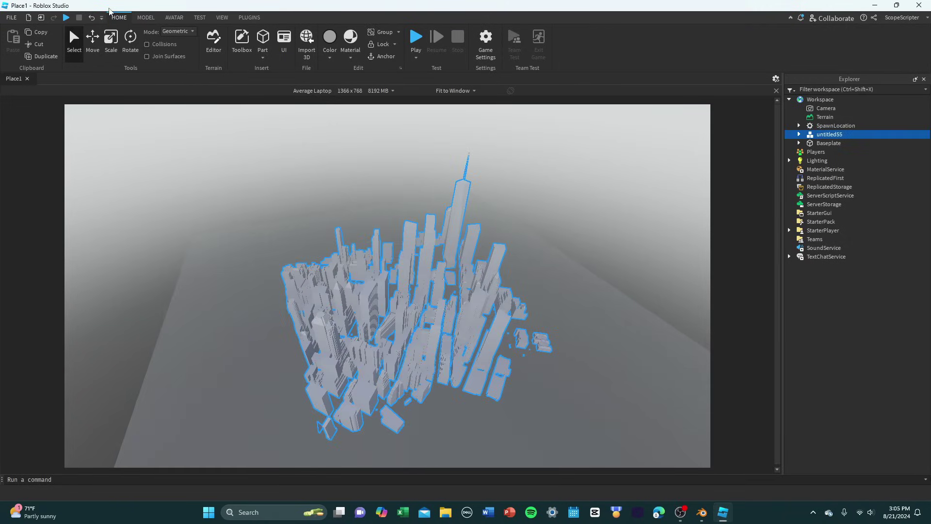
pyautogui.hotkey('ctrl', '3')
pyautogui.moveTo(420, 154); pyautogui.dragTo(488, 345, button='right')
pyautogui.moveTo(434, 335); pyautogui.dragTo(657, 376)
pyautogui.scroll(3, 500, 371)
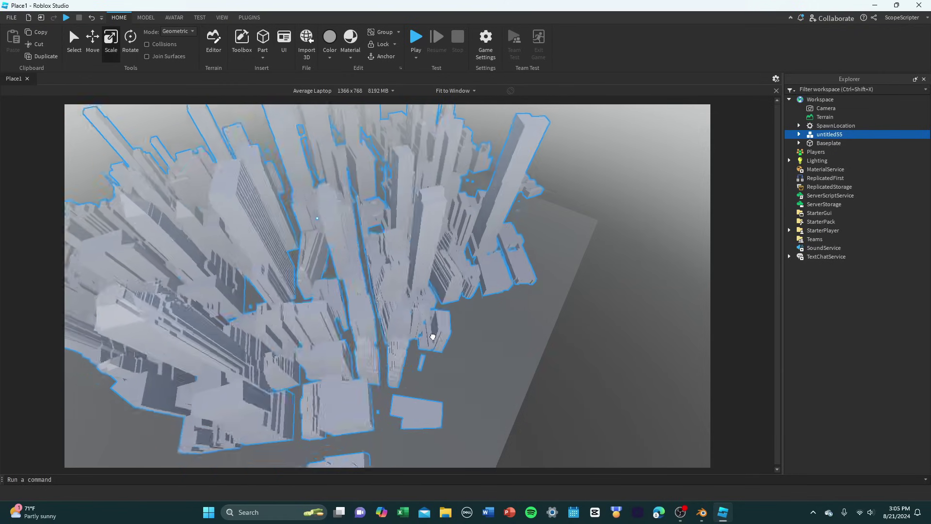
pyautogui.click(544, 406)
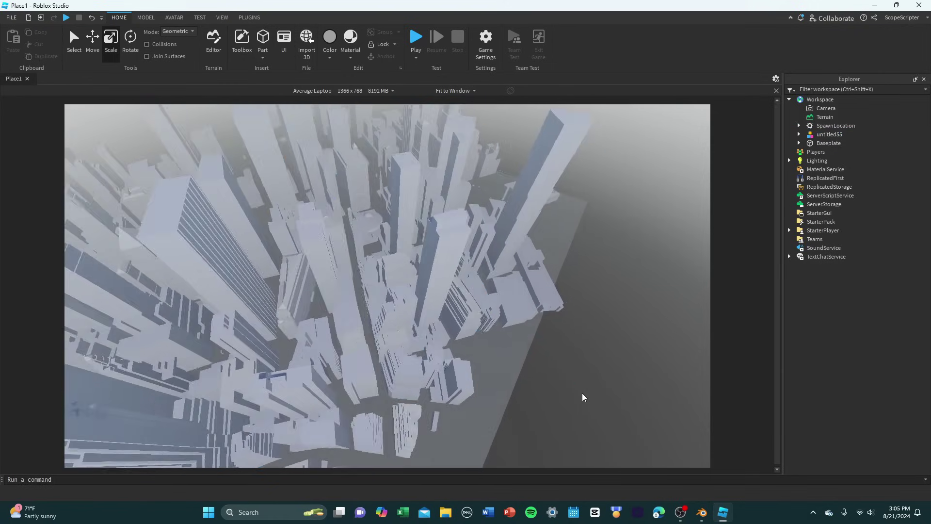
pyautogui.scroll(5, 583, 396)
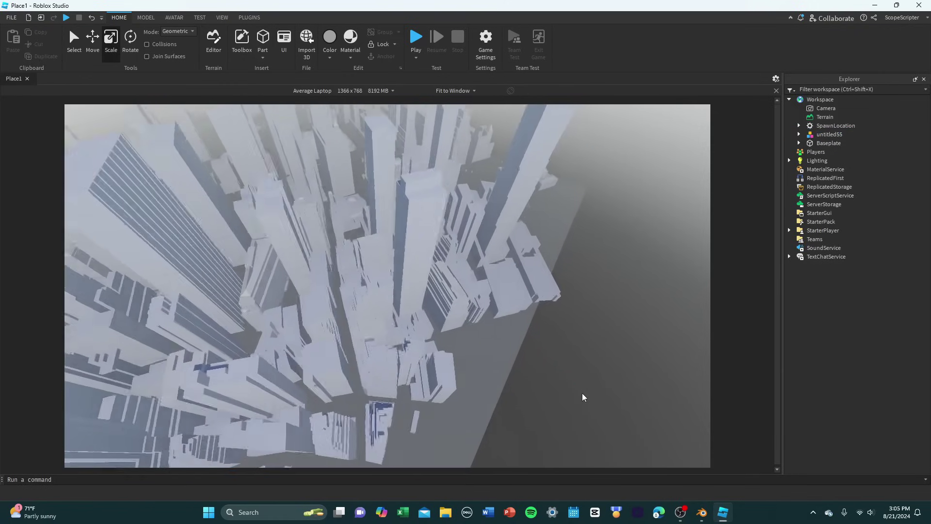
pyautogui.scroll(5, 583, 397)
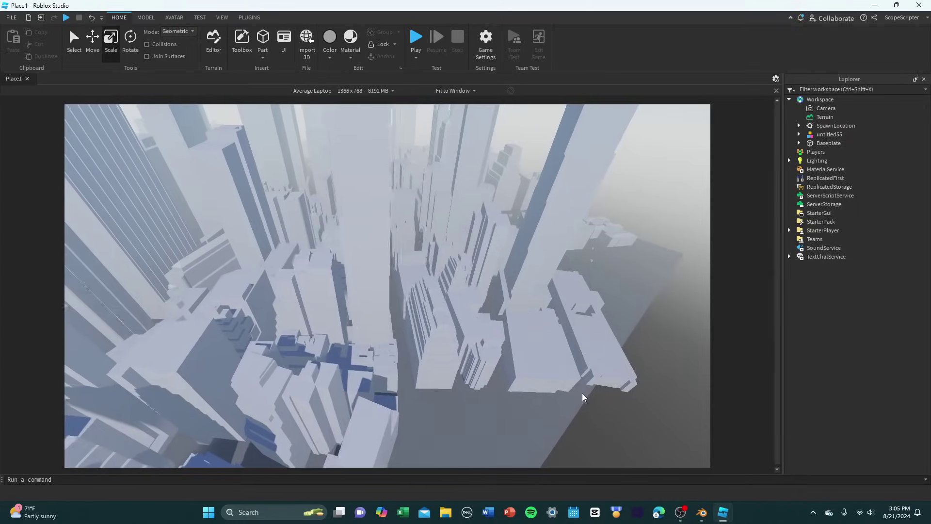
pyautogui.scroll(5, 583, 397)
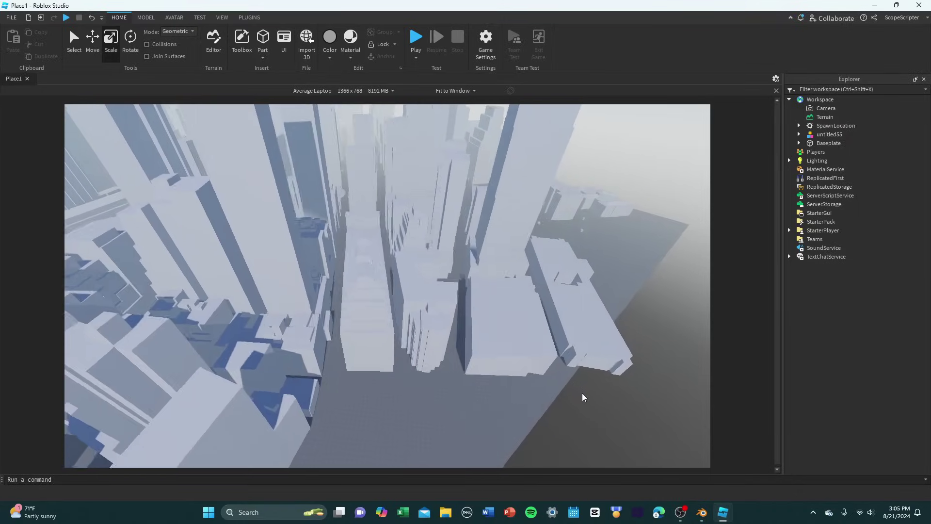
pyautogui.scroll(2, 583, 397)
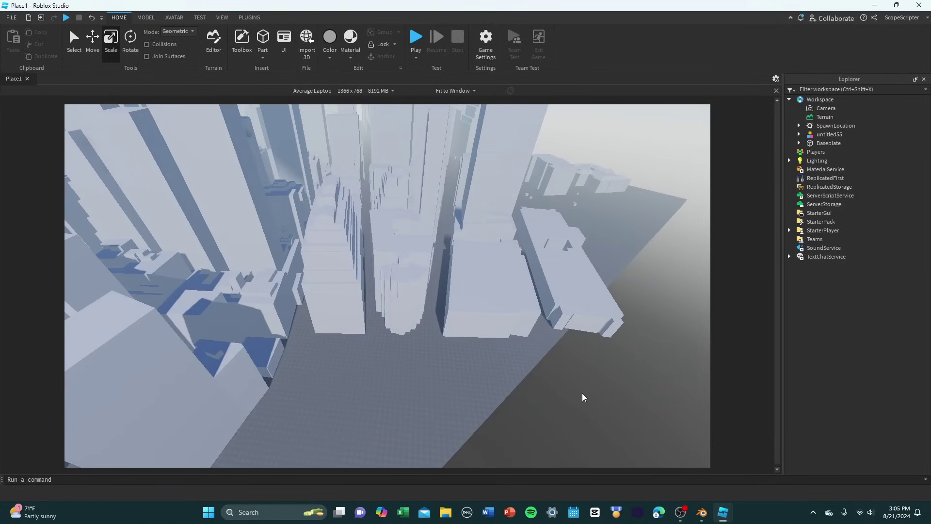
pyautogui.moveTo(583, 396); pyautogui.dragTo(440, 353, button='right')
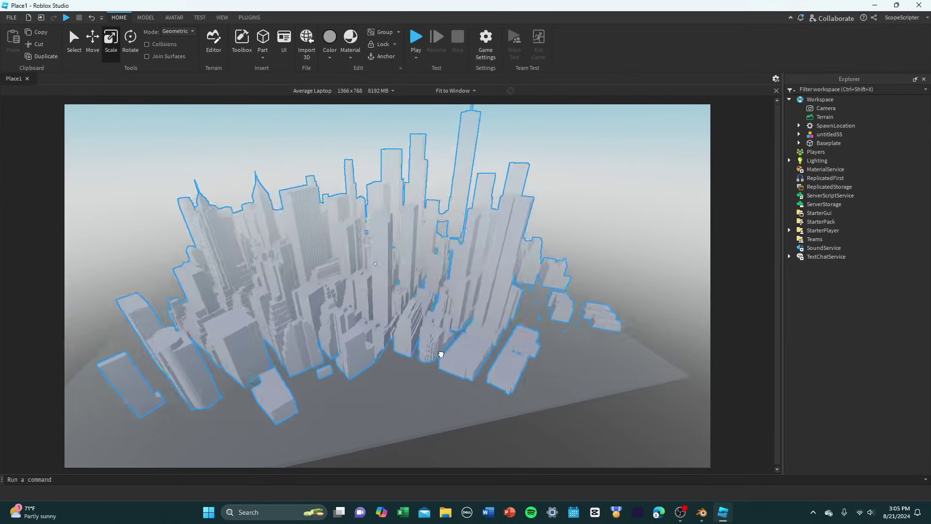
pyautogui.click(448, 370)
pyautogui.click(567, 376)
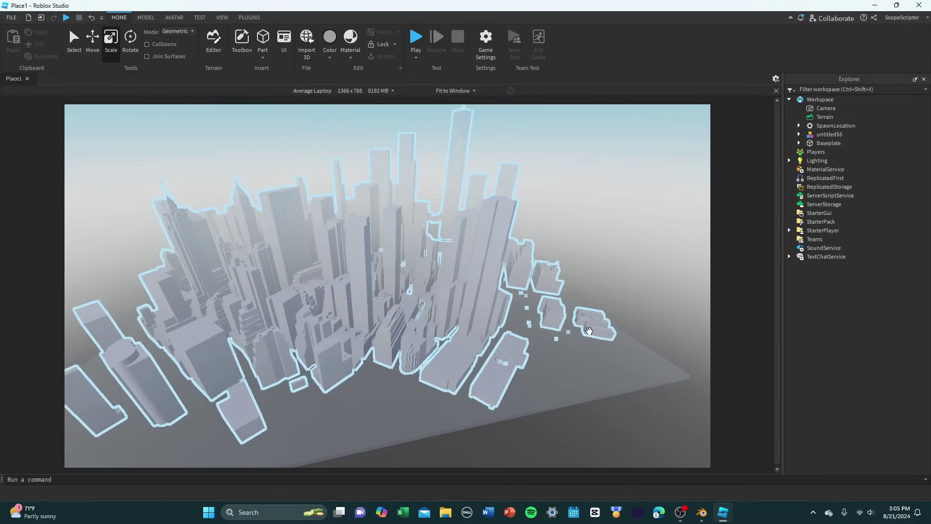
pyautogui.click(513, 394)
pyautogui.click(603, 369)
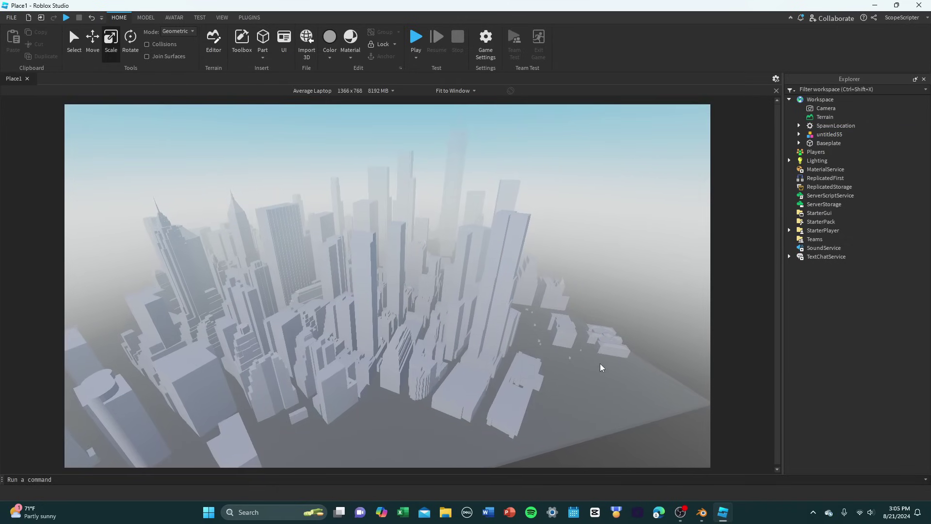
pyautogui.moveTo(612, 332); pyautogui.dragTo(302, 270, button='right')
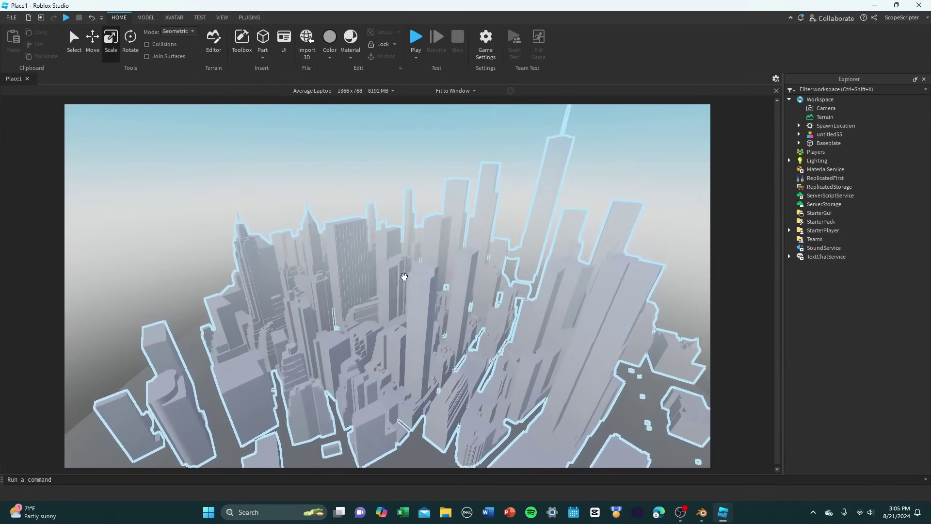
pyautogui.scroll(5, 404, 277)
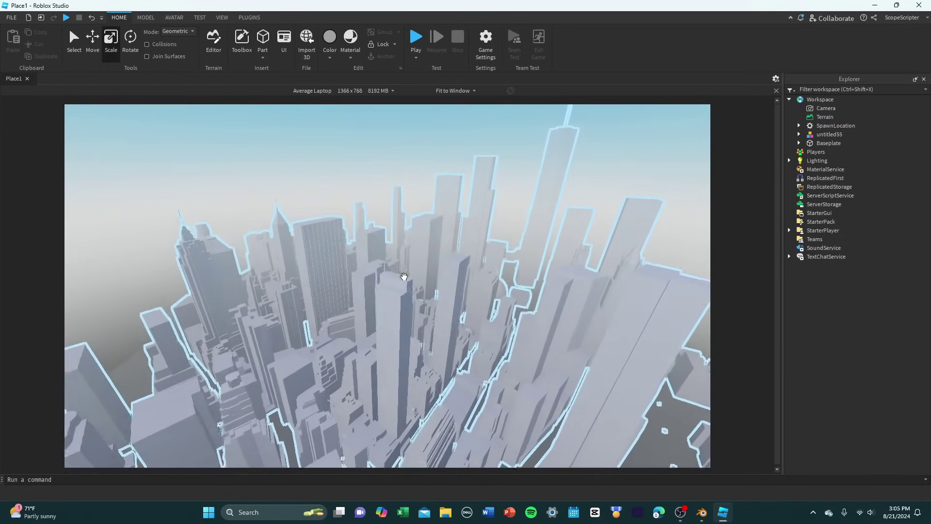
pyautogui.scroll(3, 404, 276)
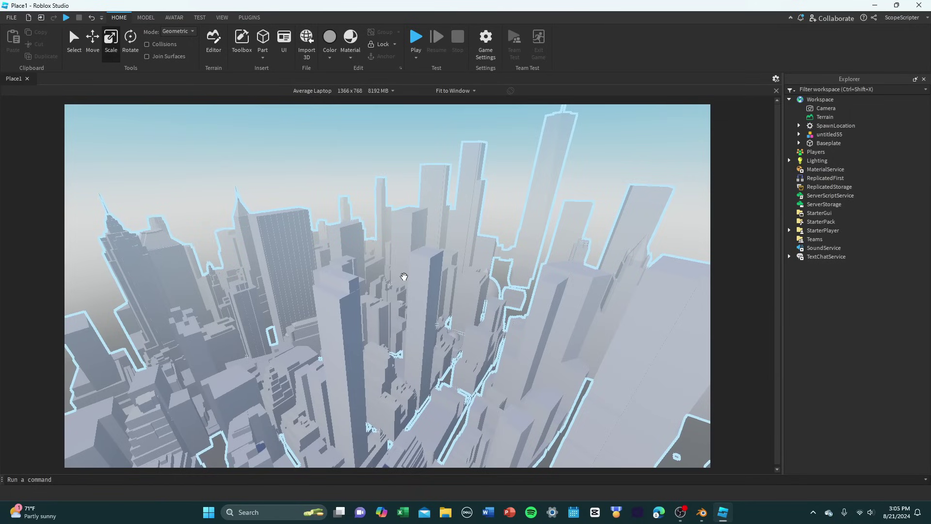